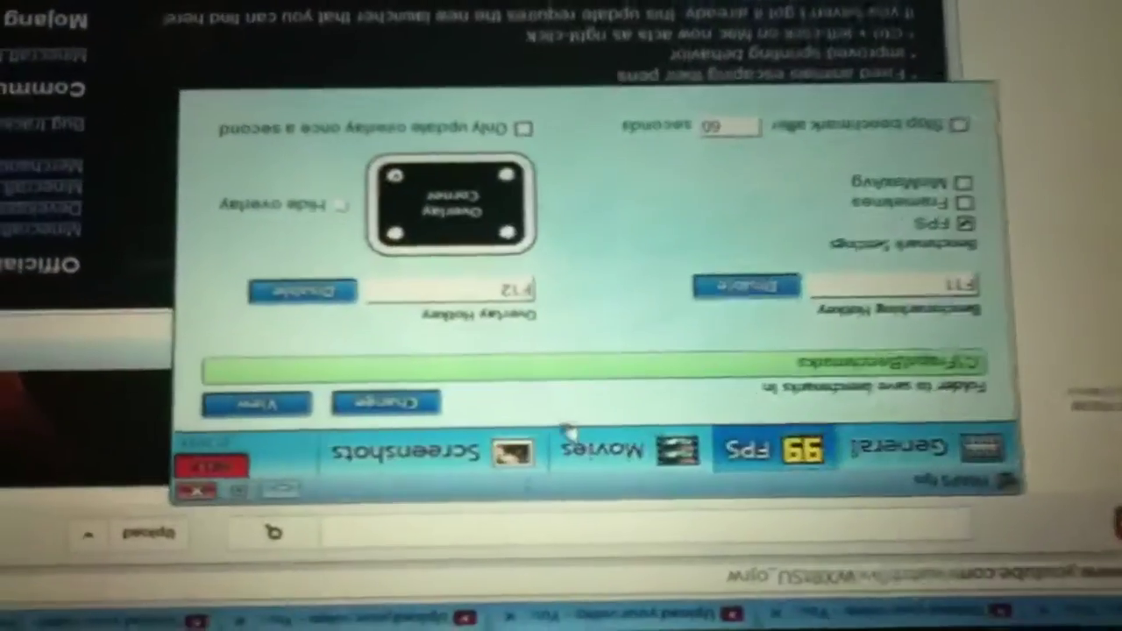
Bring up the Fraps Movies page, showing the movie folder, sound, video and loop buffer settings.
left_click(574, 443)
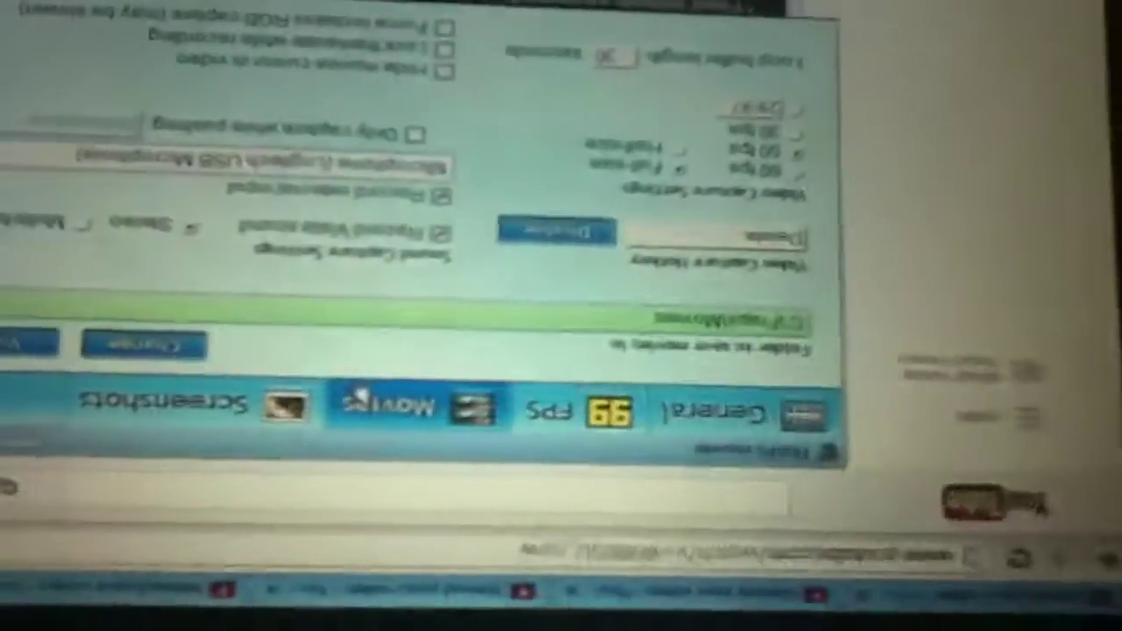